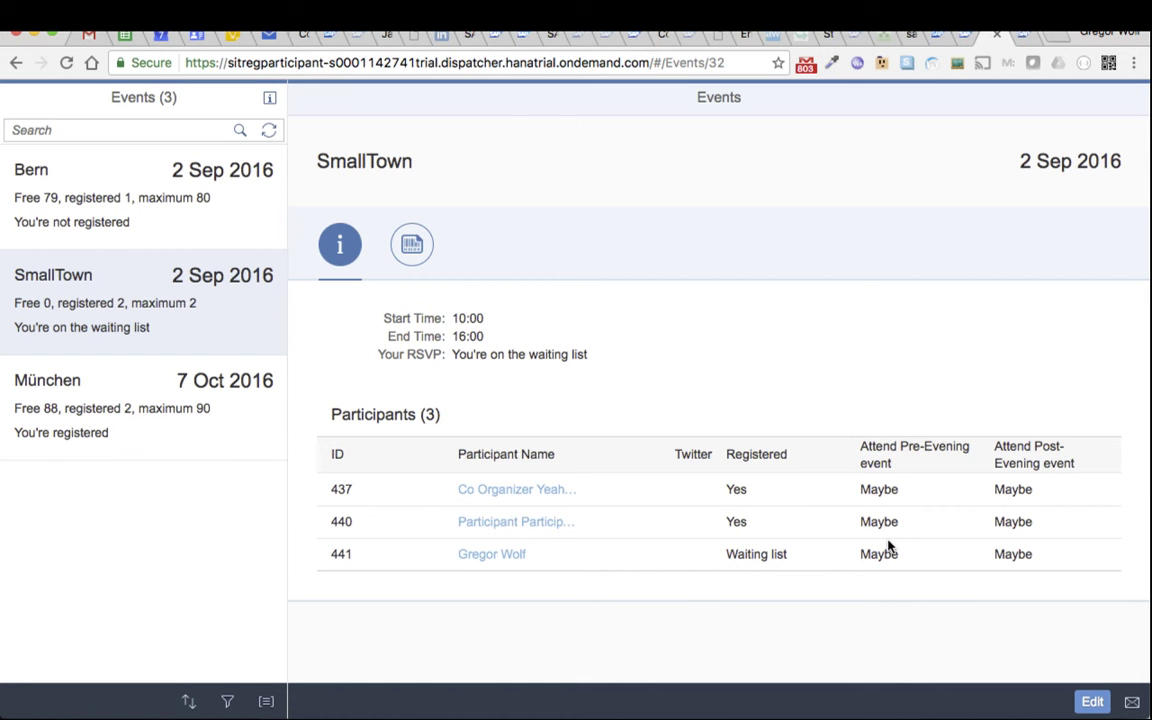
# In the organizer app, set SmallTown's maximum number of participants to 3, save, and return to the participant app
pyautogui.click(1021, 36)
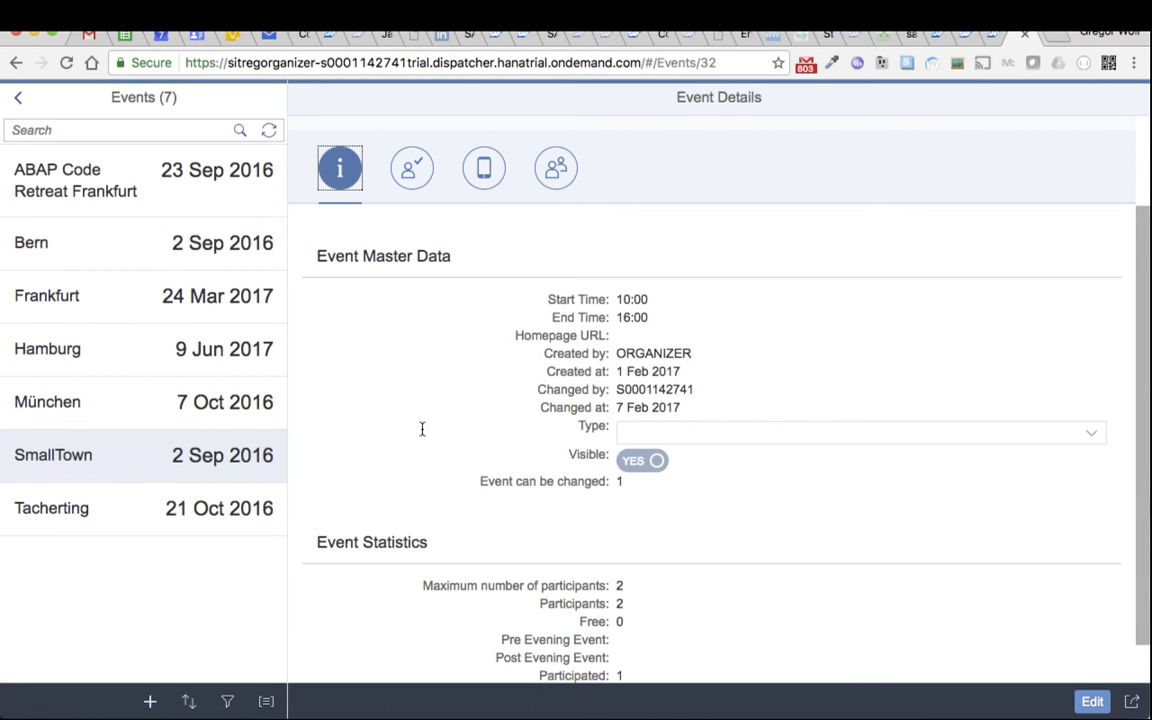
pyautogui.click(1092, 701)
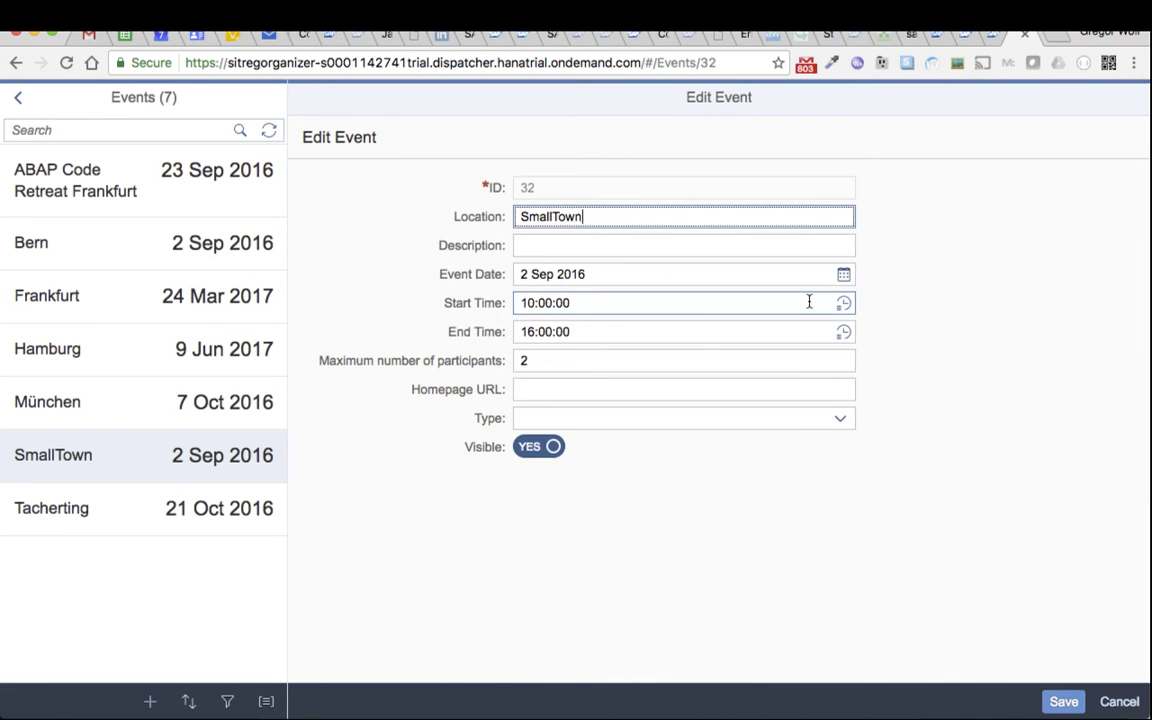
pyautogui.click(555, 361)
pyautogui.press('BackSpace')
pyautogui.write('3')
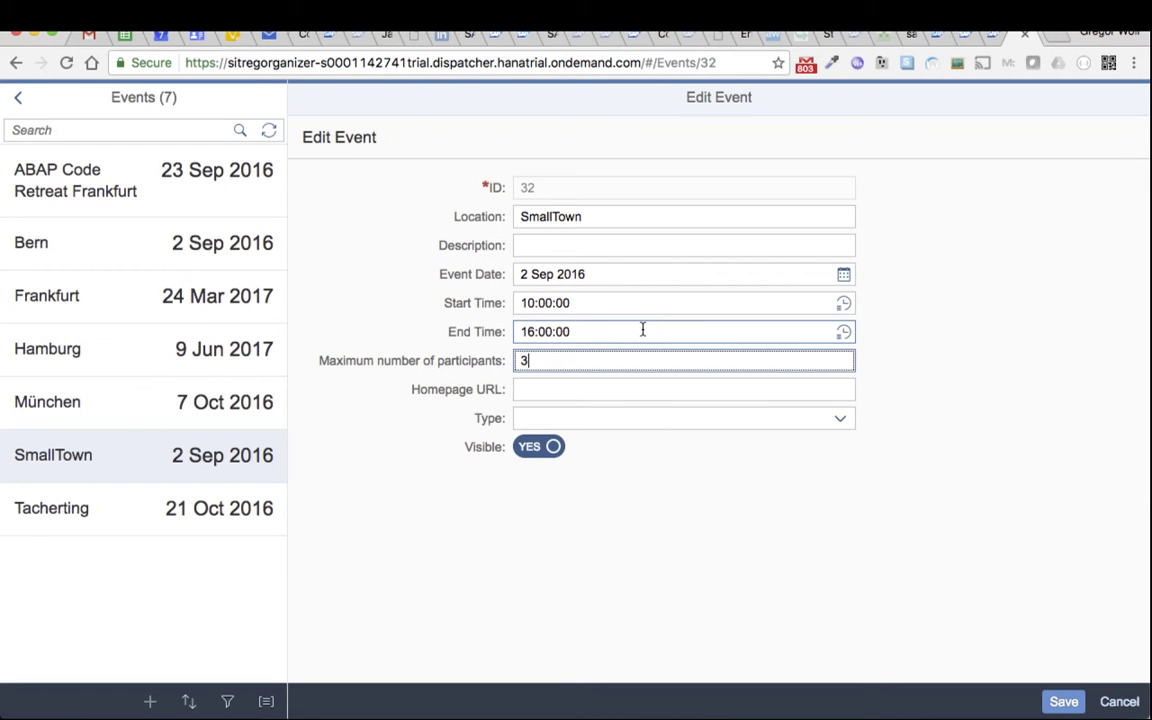
pyautogui.click(1064, 702)
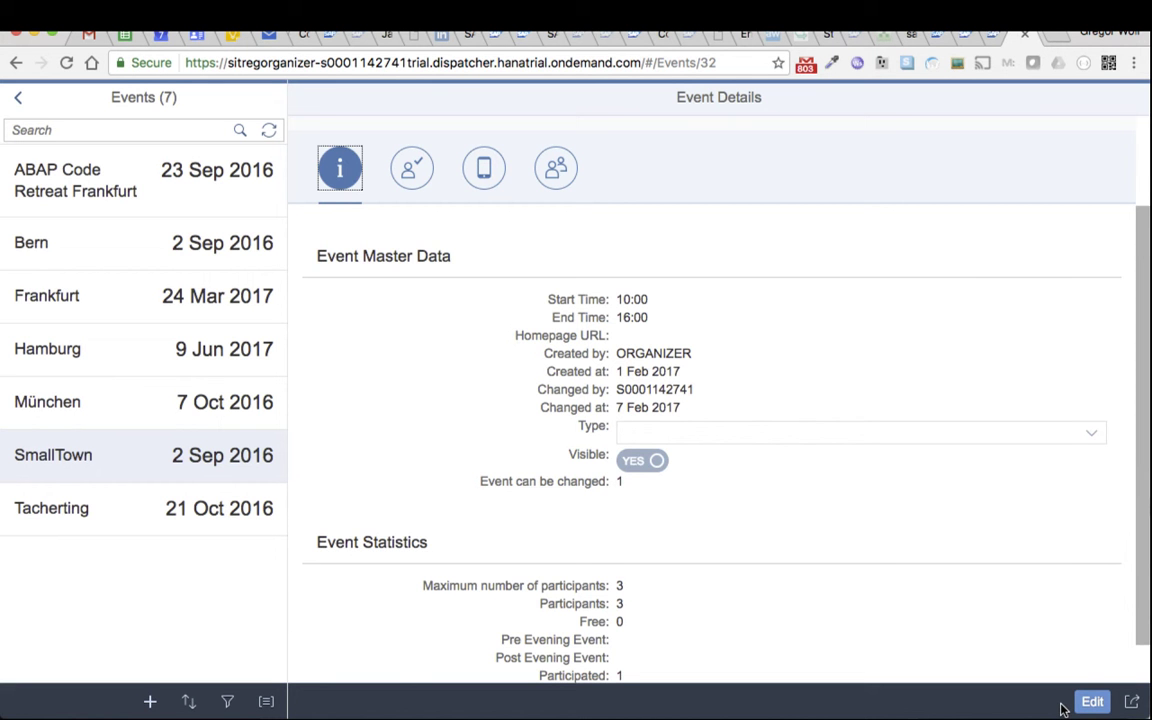
pyautogui.click(986, 36)
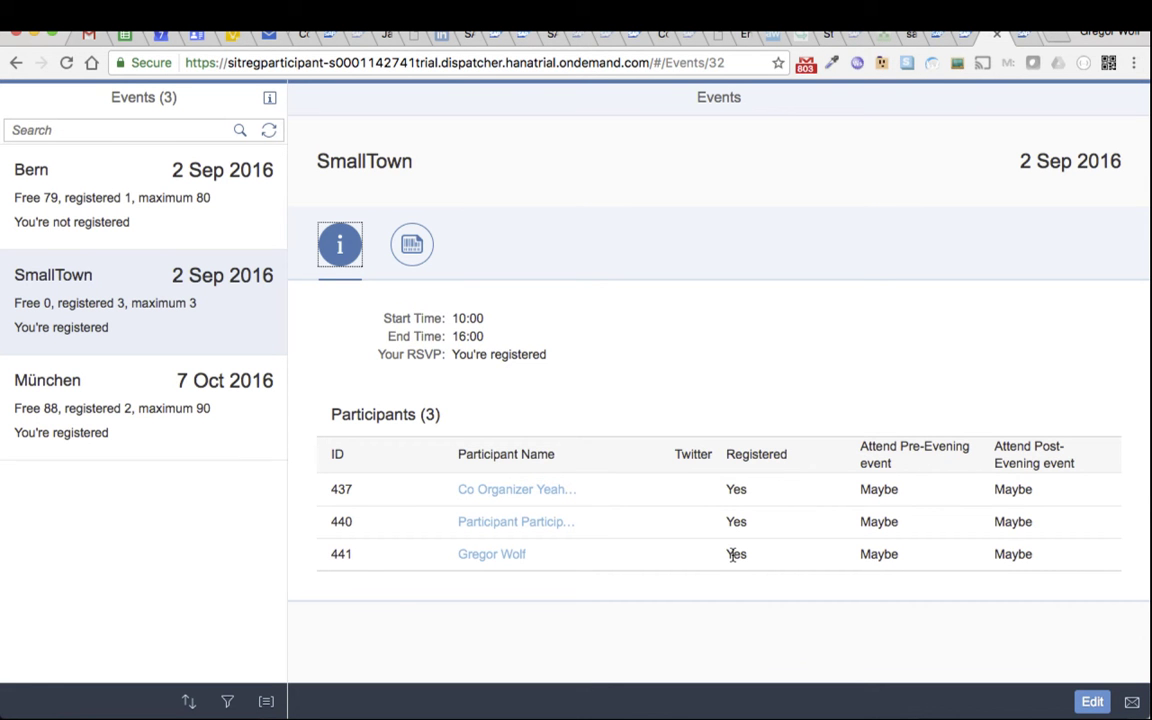
# Switch to Firefox and register its participant for the SmallTown event, adding "Second" to the last name, and save
pyautogui.press('super+Tab')
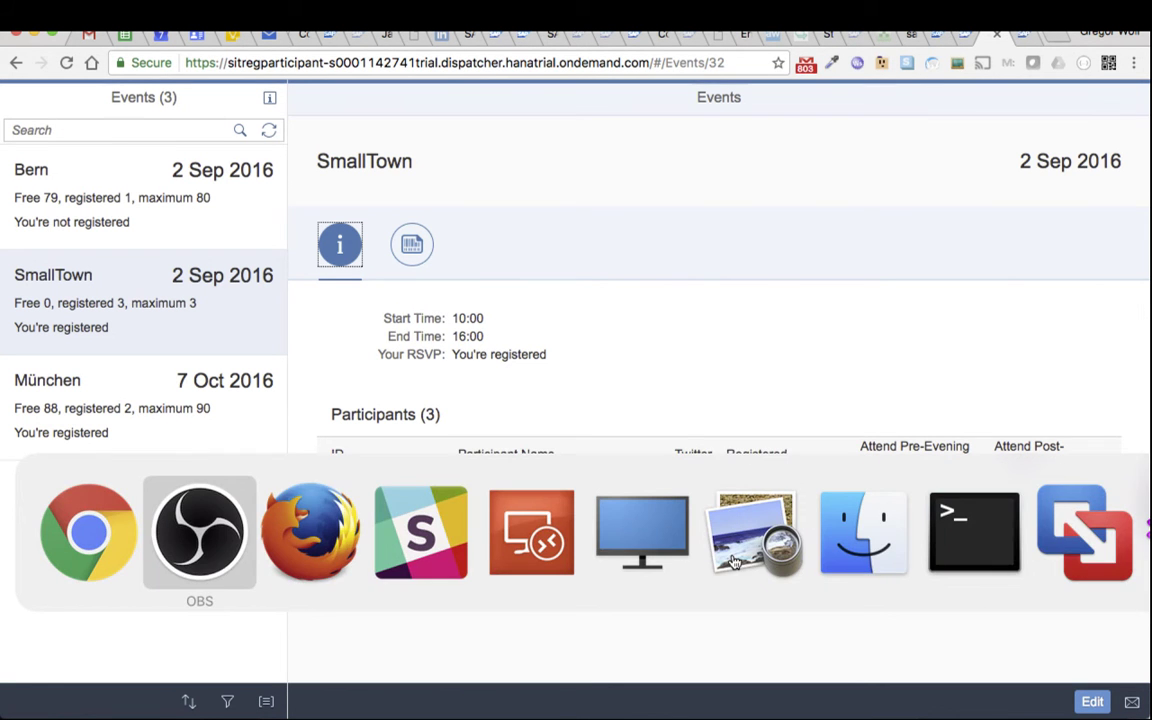
pyautogui.press('super+Tab')
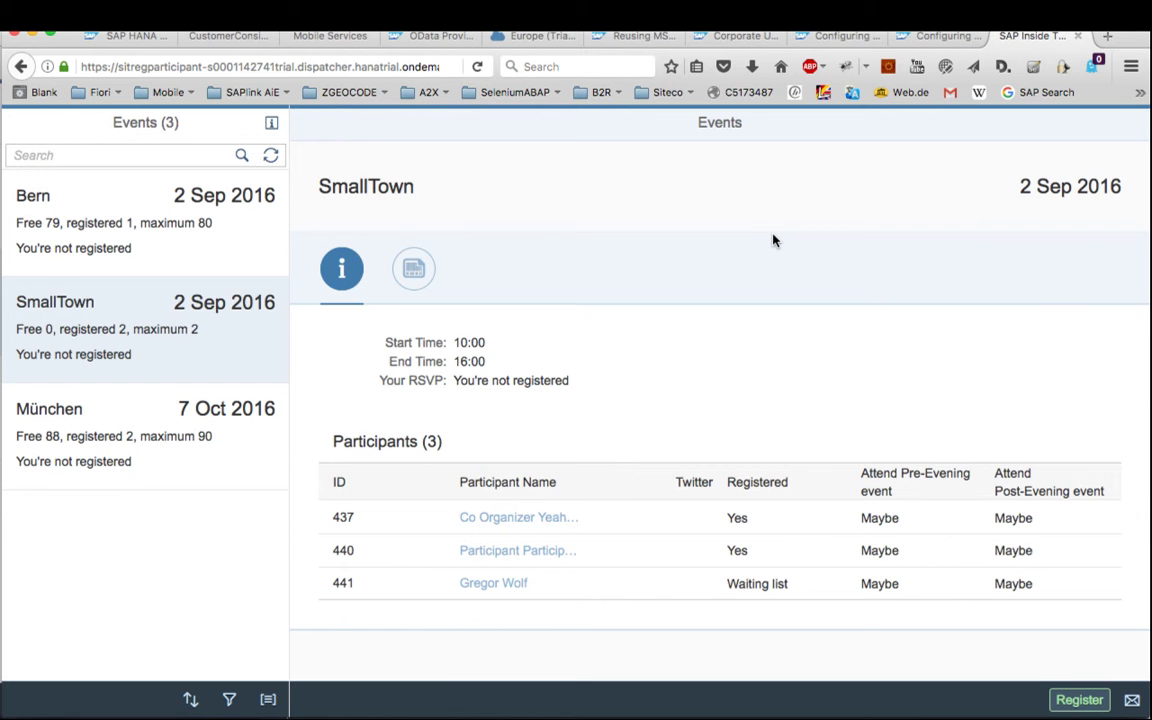
pyautogui.click(1081, 701)
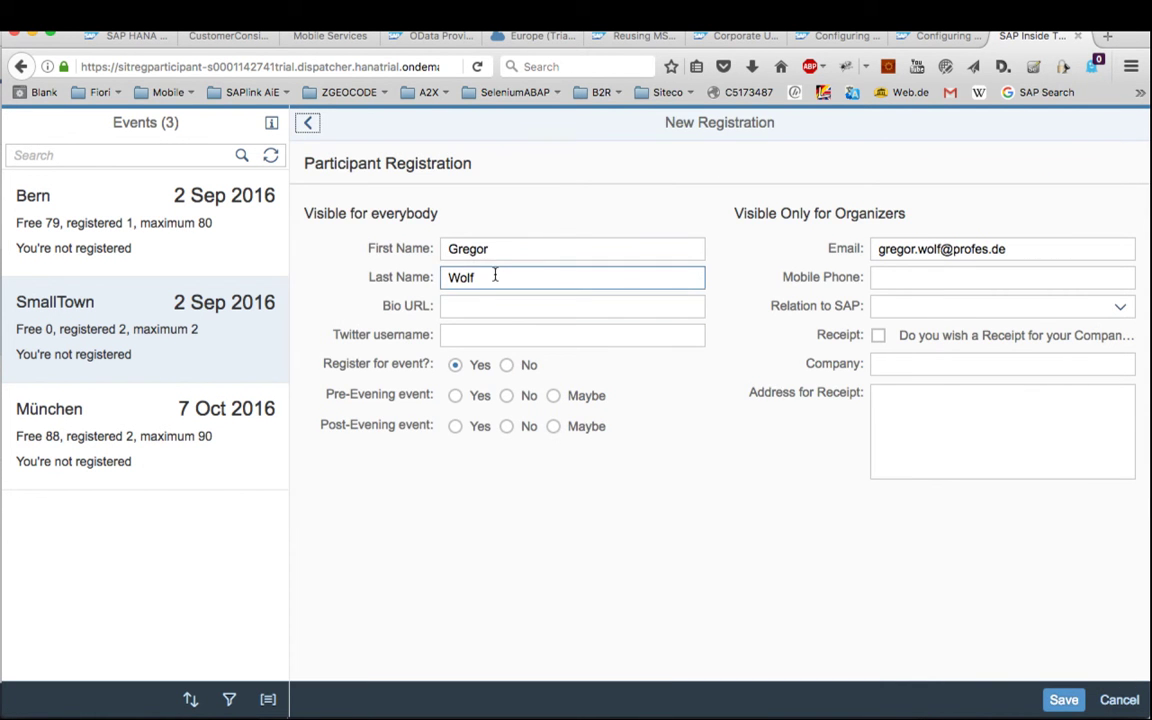
pyautogui.click(494, 276)
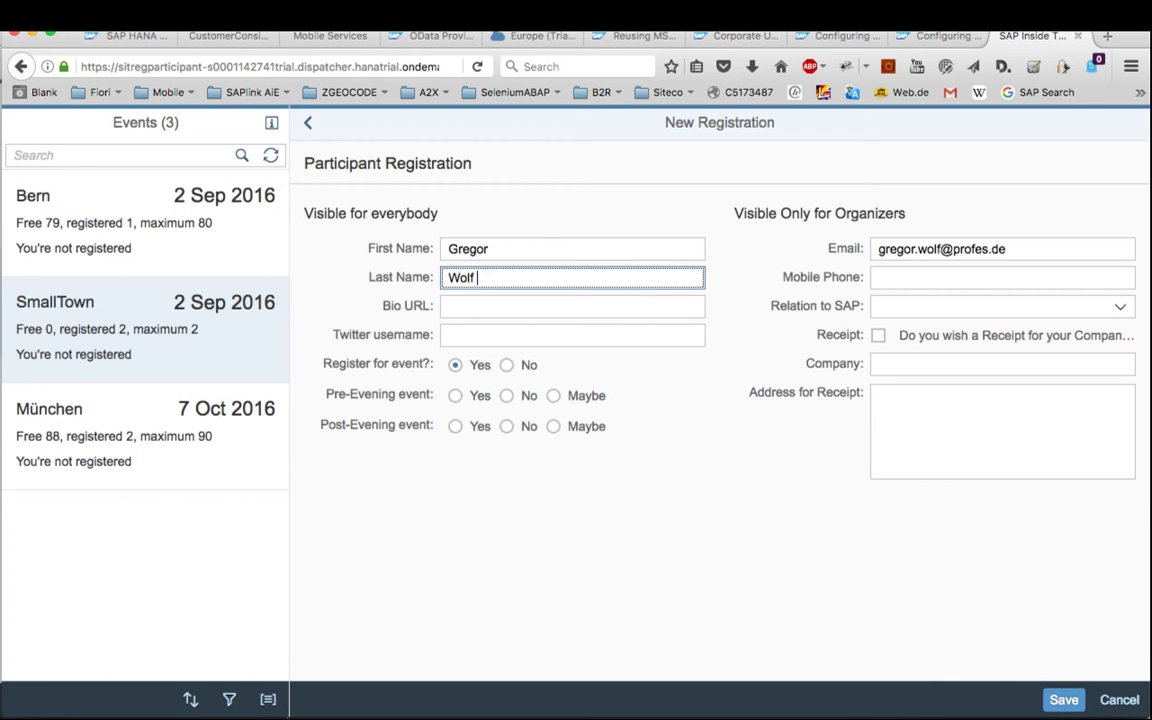
pyautogui.write('Second')
pyautogui.click(1064, 699)
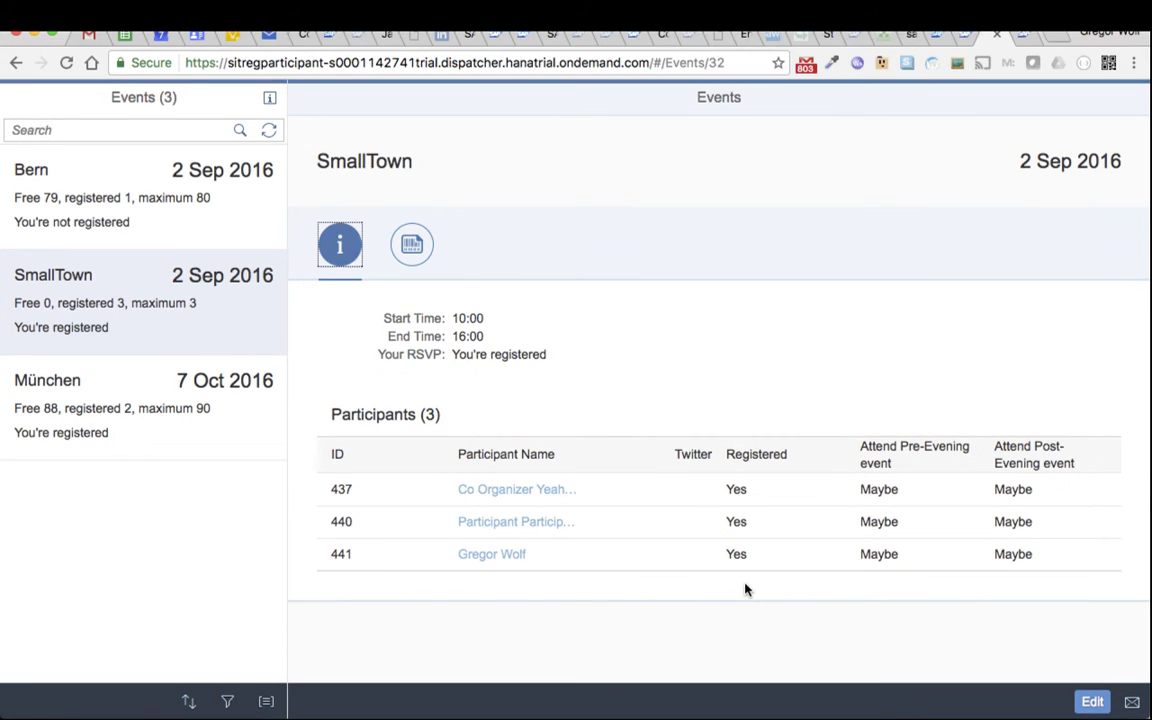
# In Chrome, edit the participant's SmallTown registration, set Register for event to No, and save it
pyautogui.click(1092, 701)
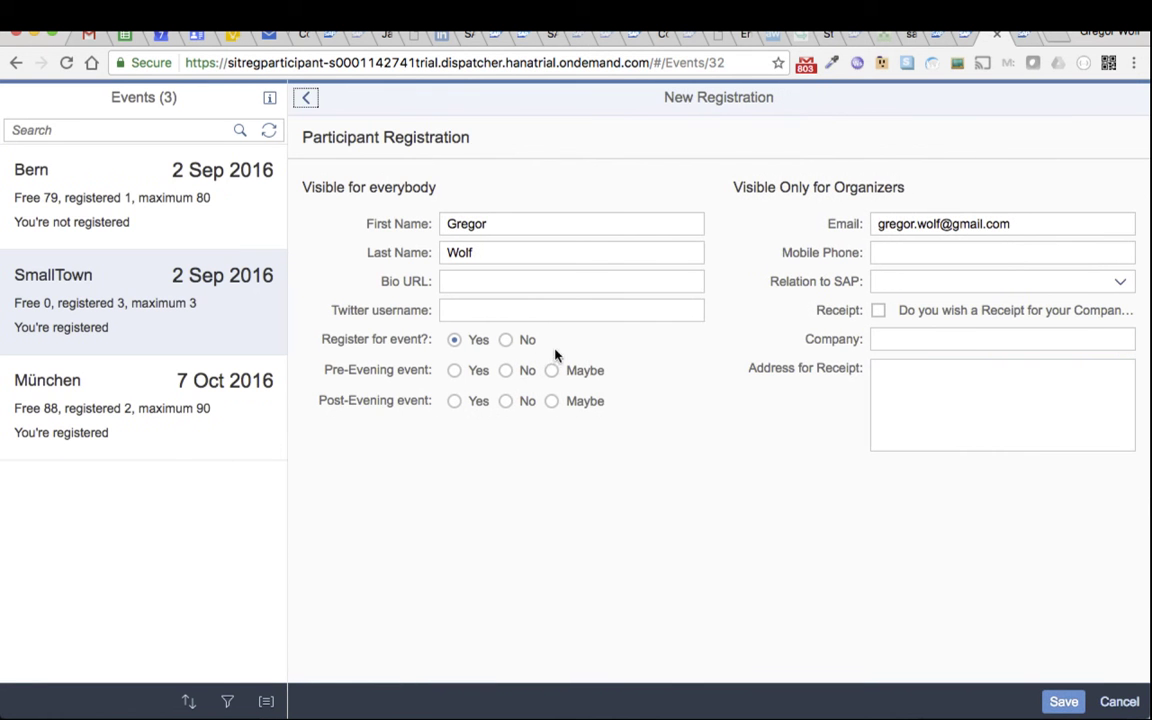
pyautogui.click(508, 340)
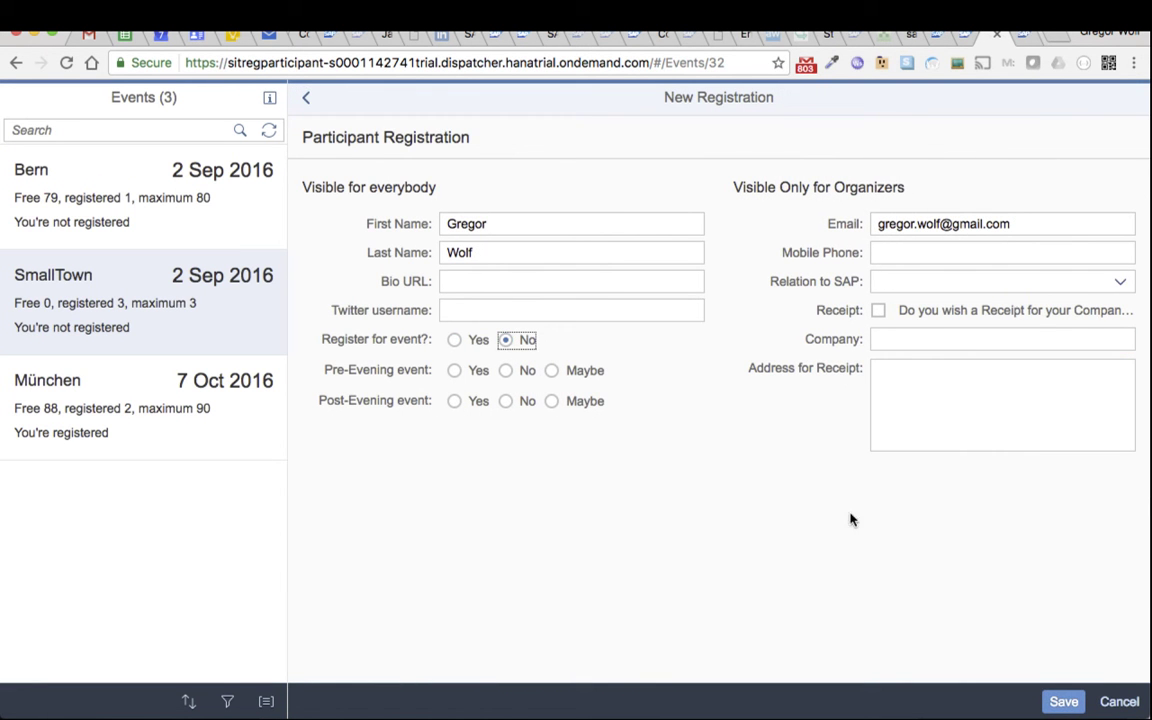
pyautogui.click(1064, 701)
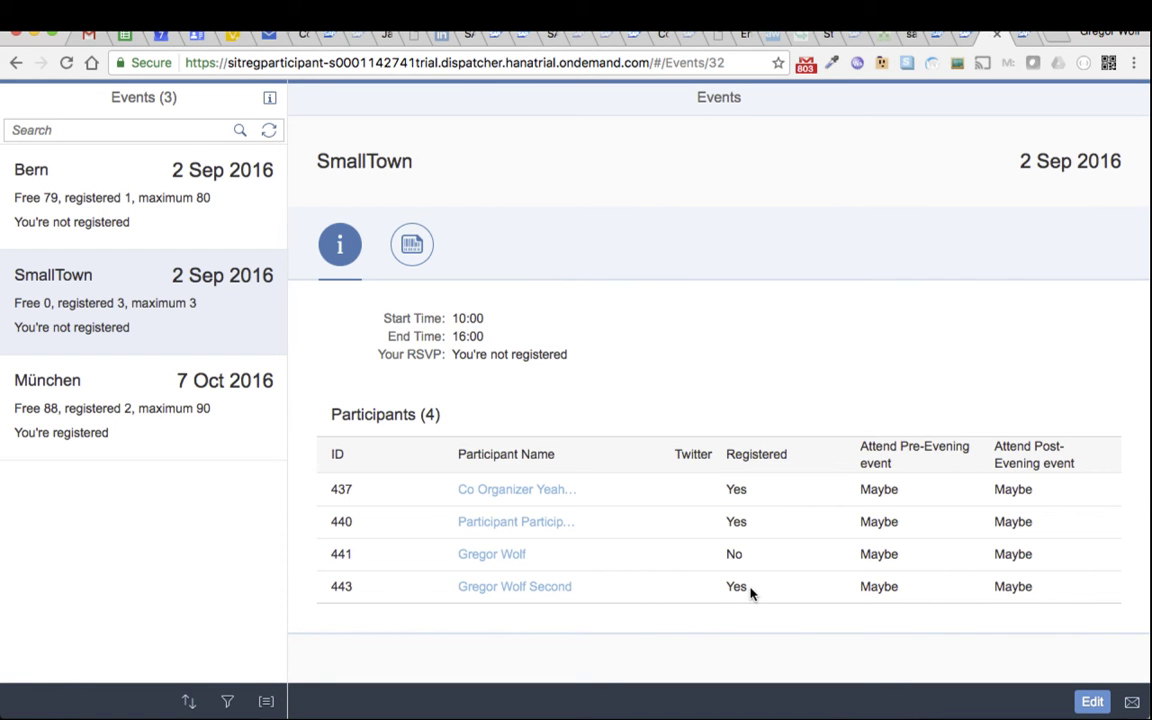
# Reopen the same participant's SmallTown registration, set Register for event back to Yes, and save it
pyautogui.click(1093, 702)
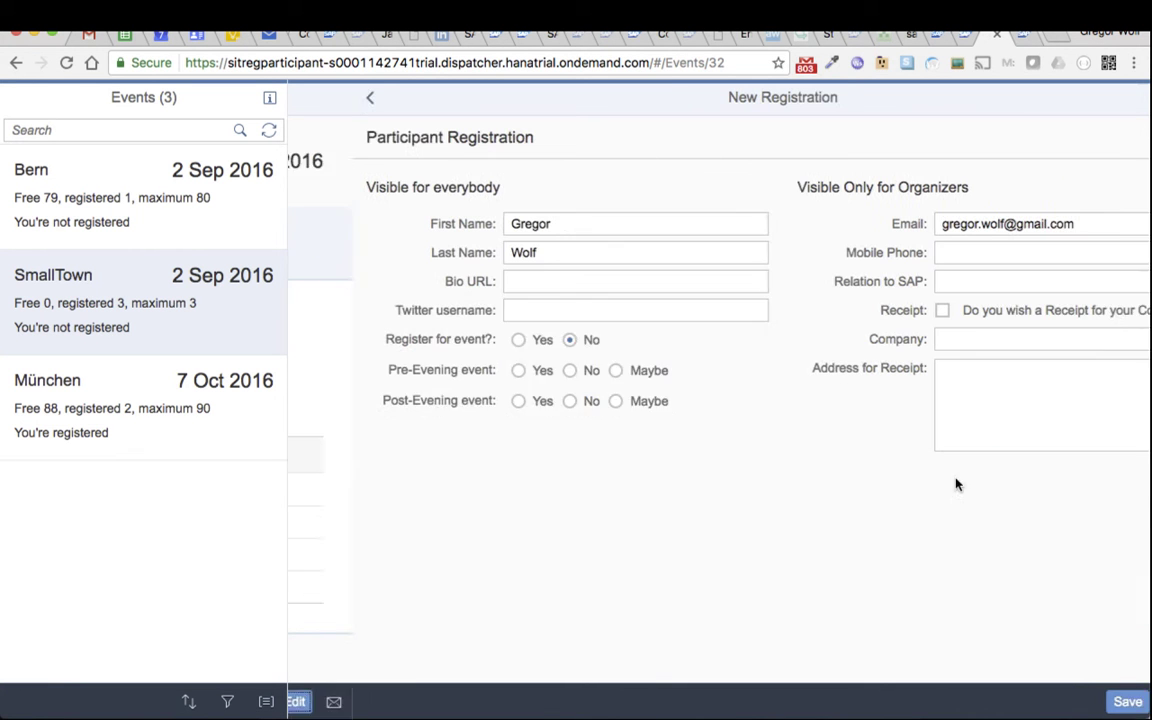
pyautogui.click(453, 341)
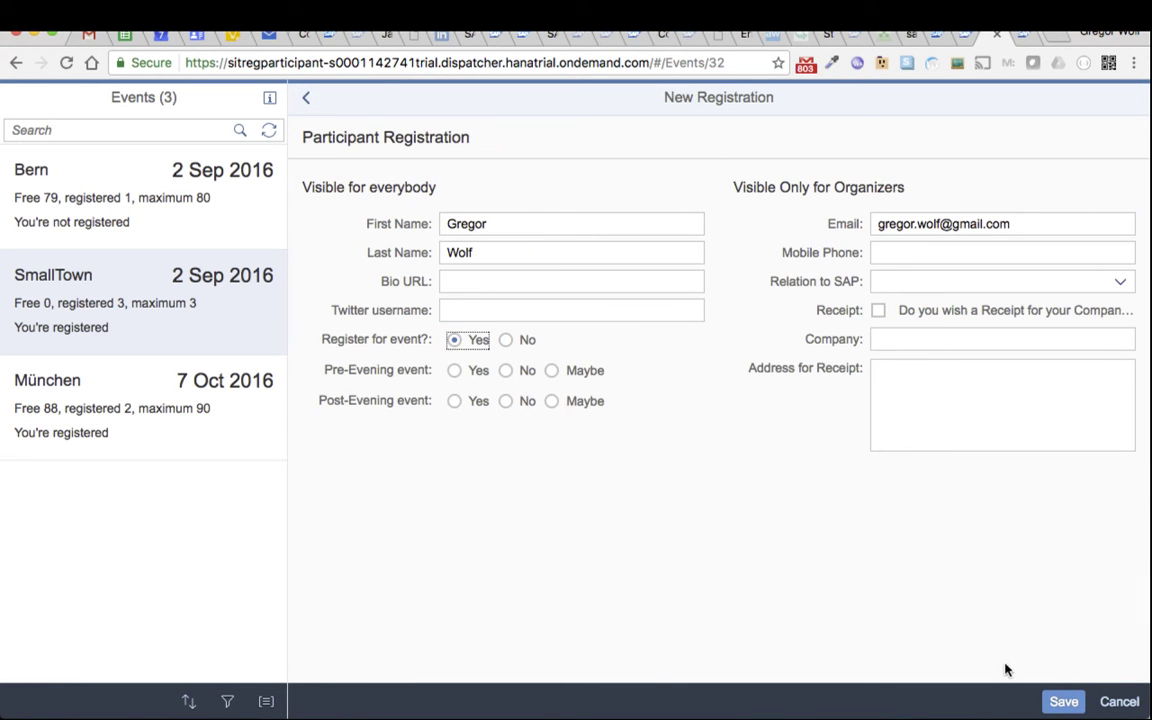
pyautogui.click(1060, 701)
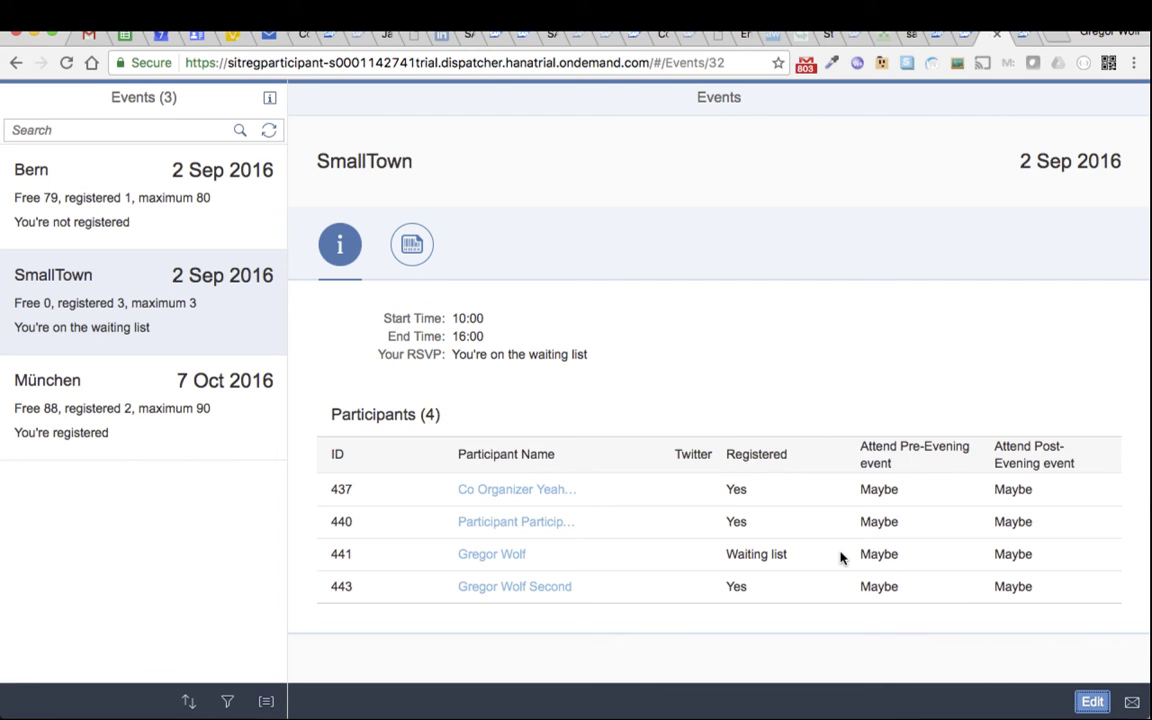
# Compare the participant lists in both browsers, and in Firefox set the second participant's SmallTown registration to No and save
pyautogui.press('super+Tab')
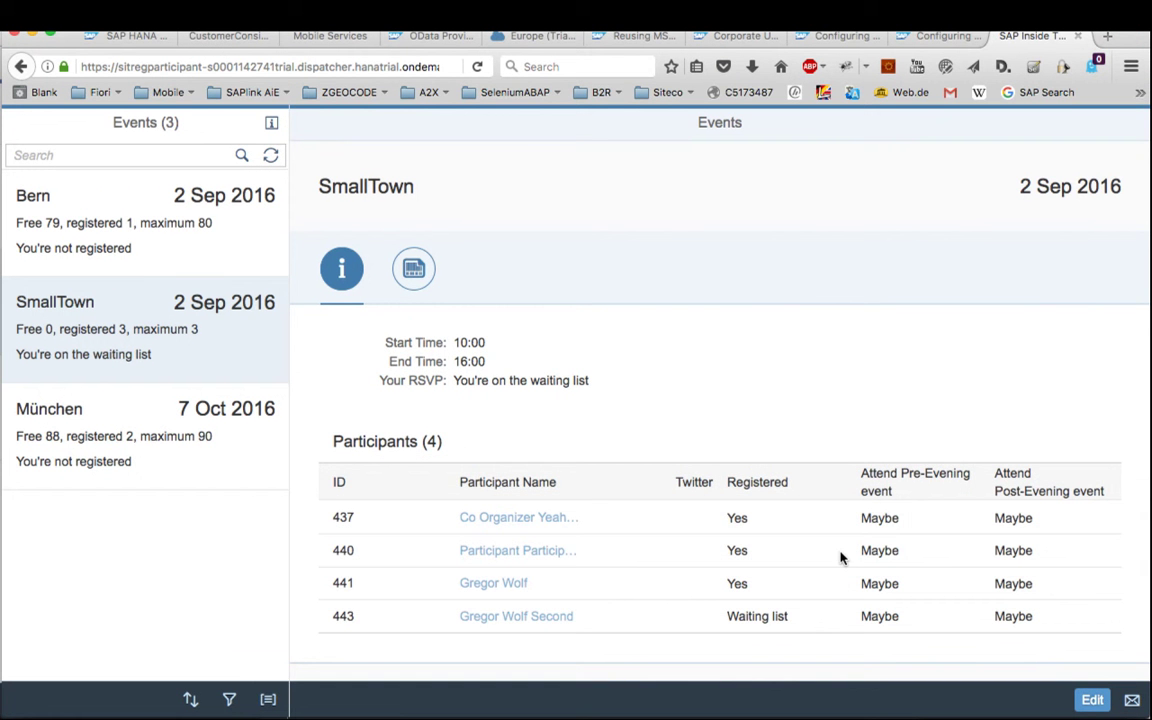
pyautogui.press('super+Tab')
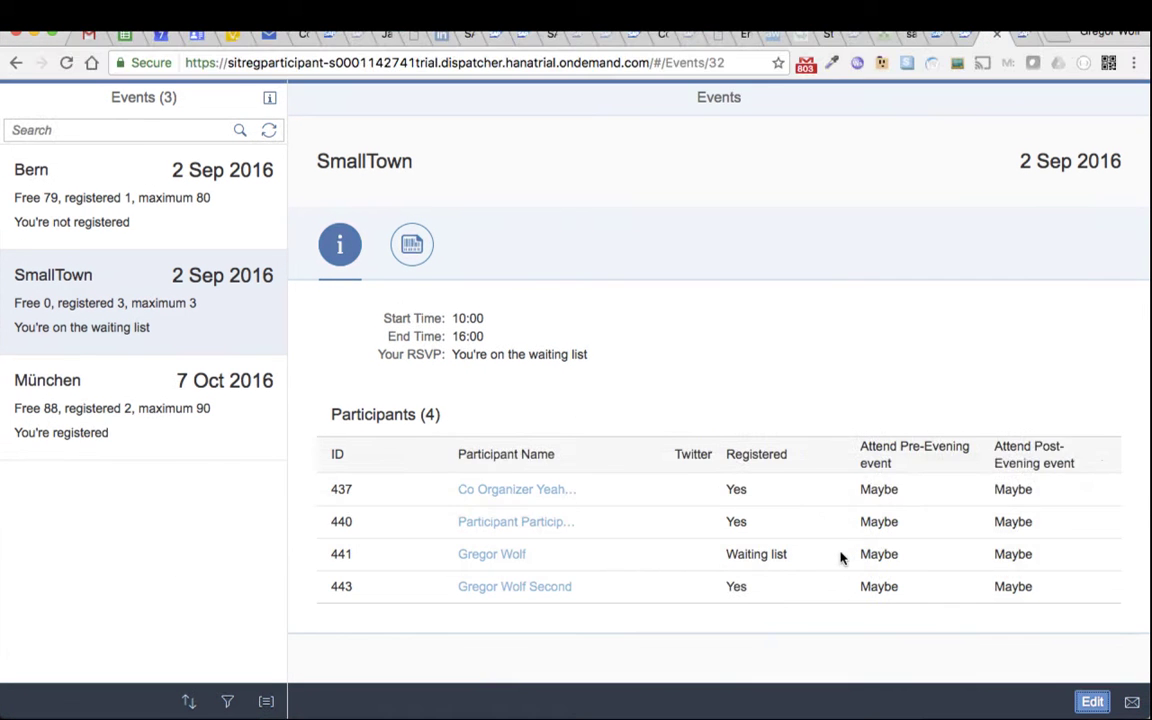
pyautogui.press('super+Tab')
pyautogui.click(1092, 701)
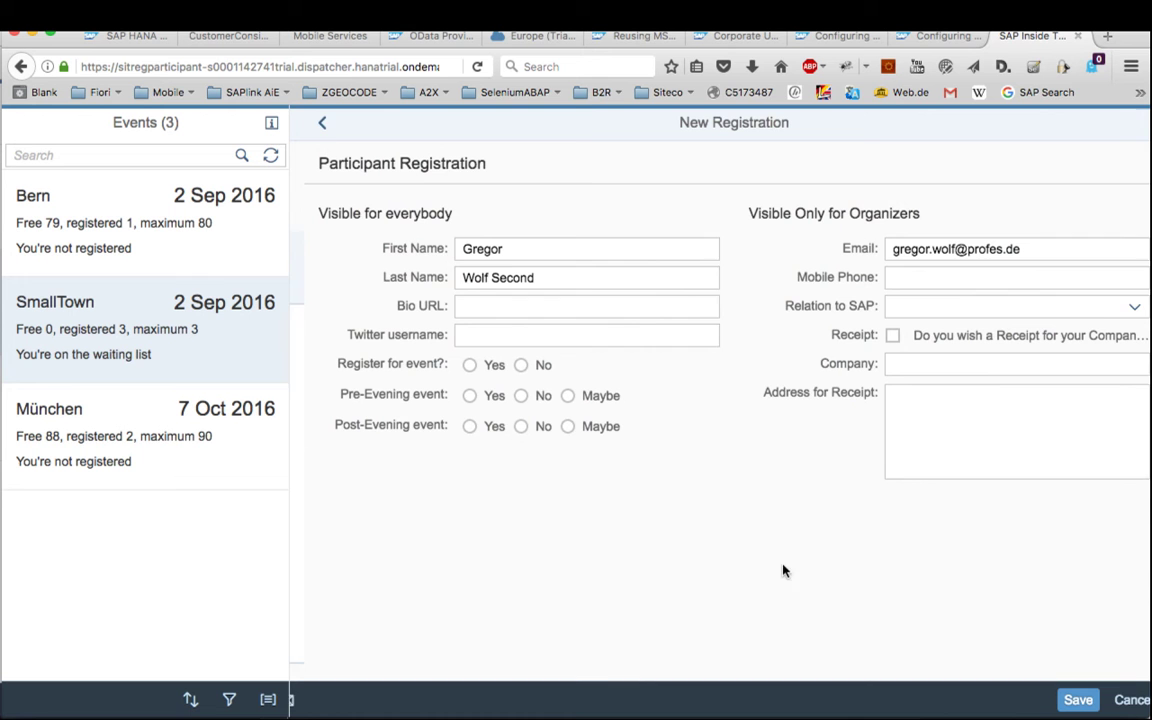
pyautogui.click(507, 366)
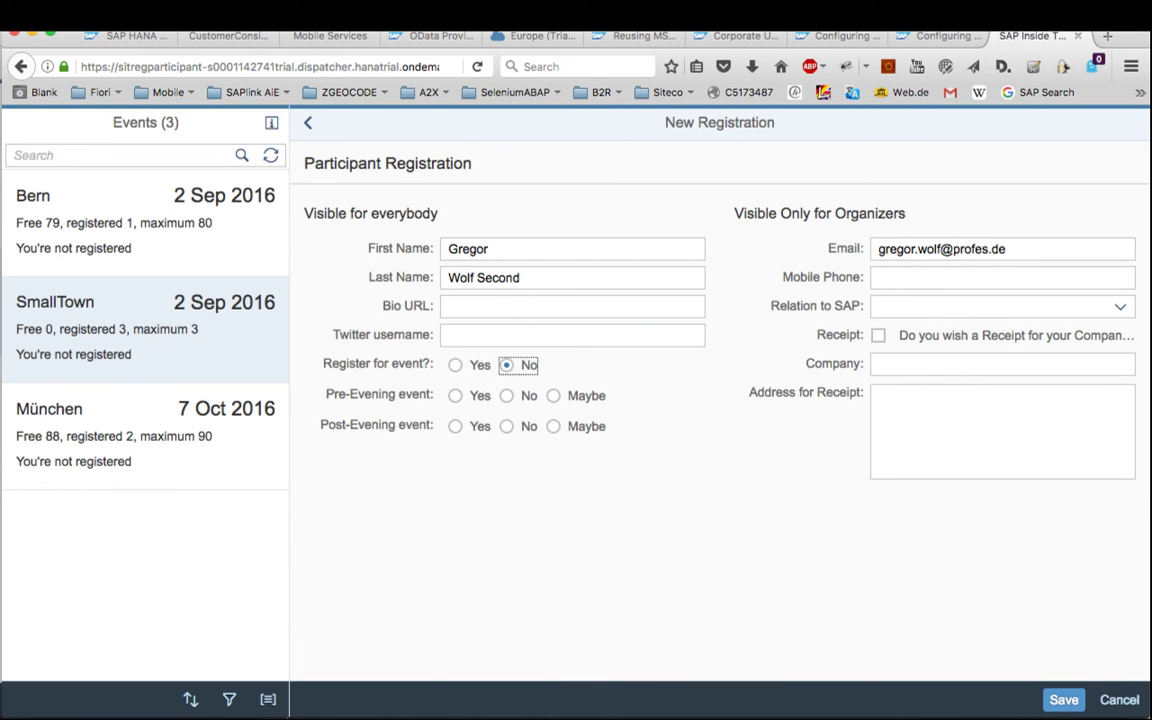
pyautogui.click(1063, 700)
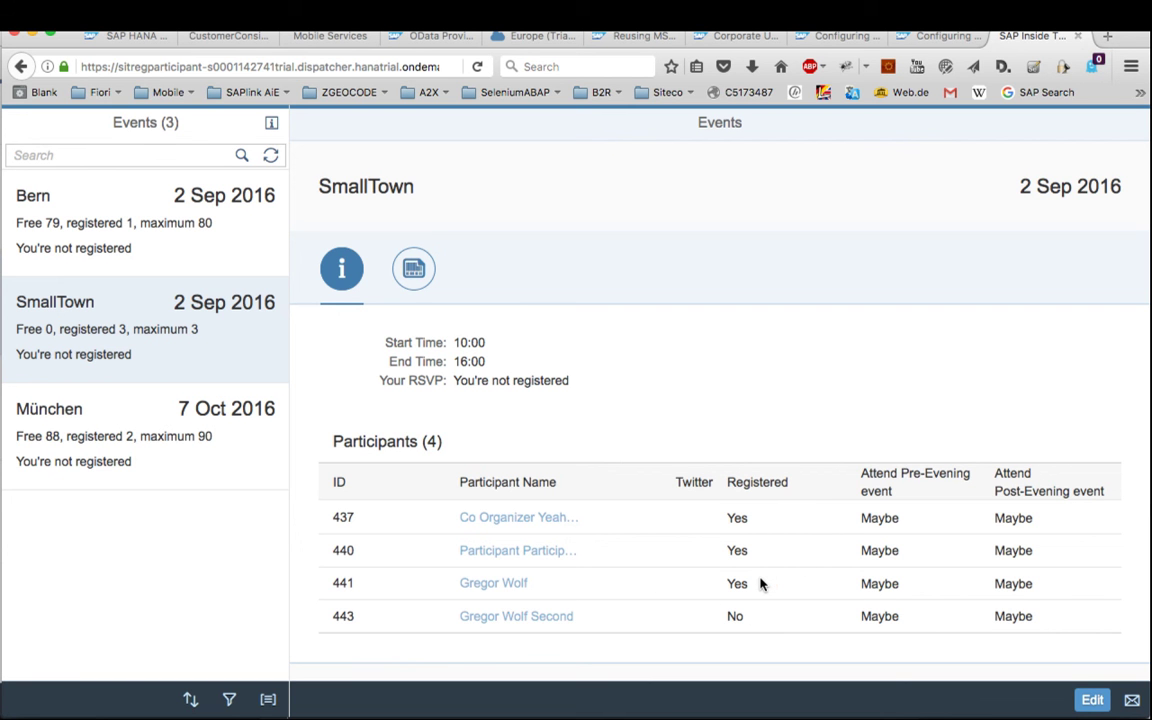
# In Chrome's organizer app, set SmallTown's maximum number of participants to 2, save, and refresh the event list in the participant app
pyautogui.press('super+Tab')
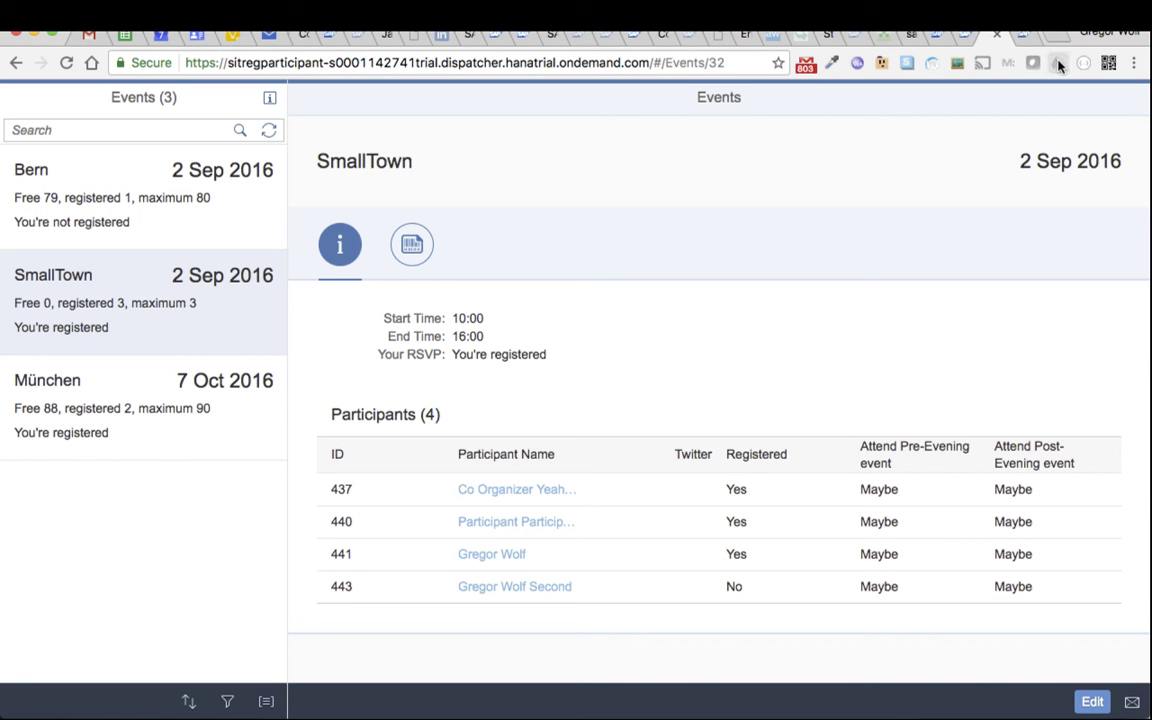
pyautogui.click(1021, 37)
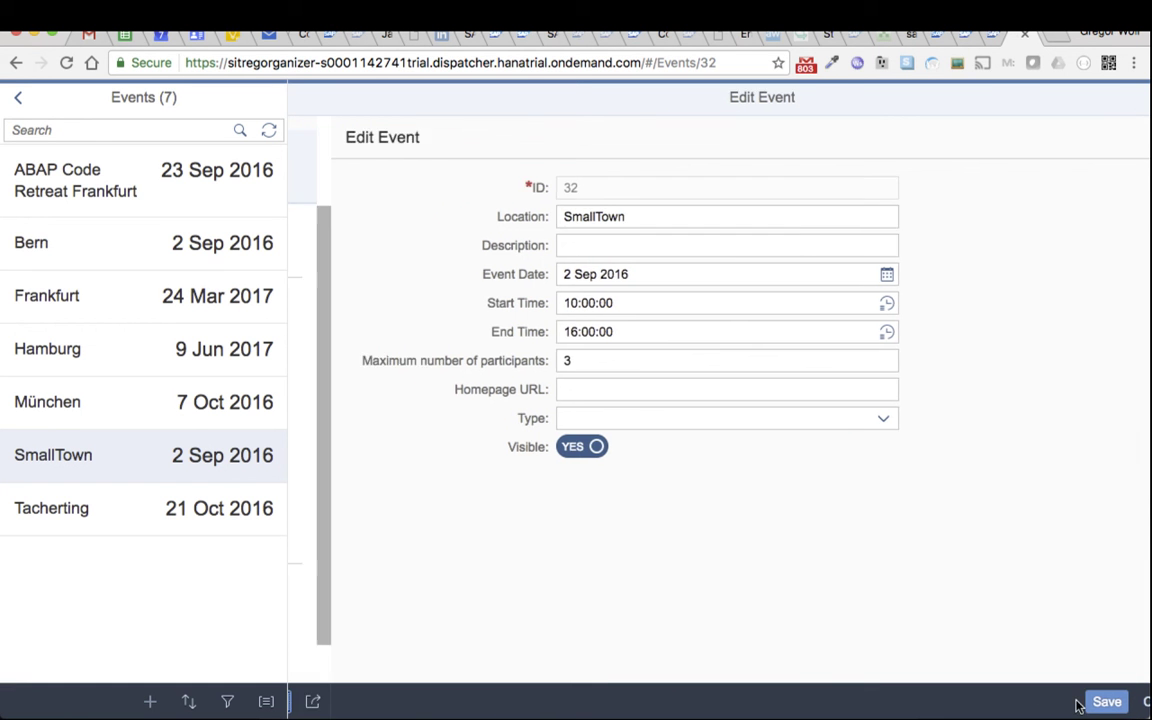
pyautogui.doubleClick(495, 358)
pyautogui.write('2')
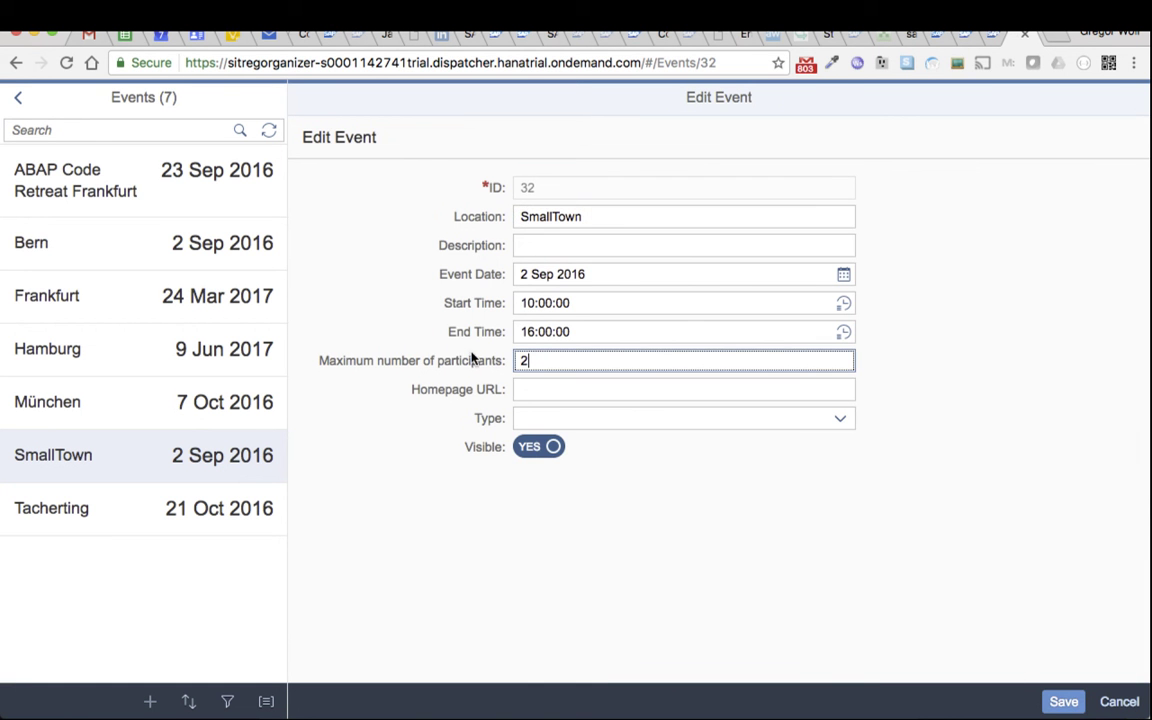
pyautogui.click(1066, 711)
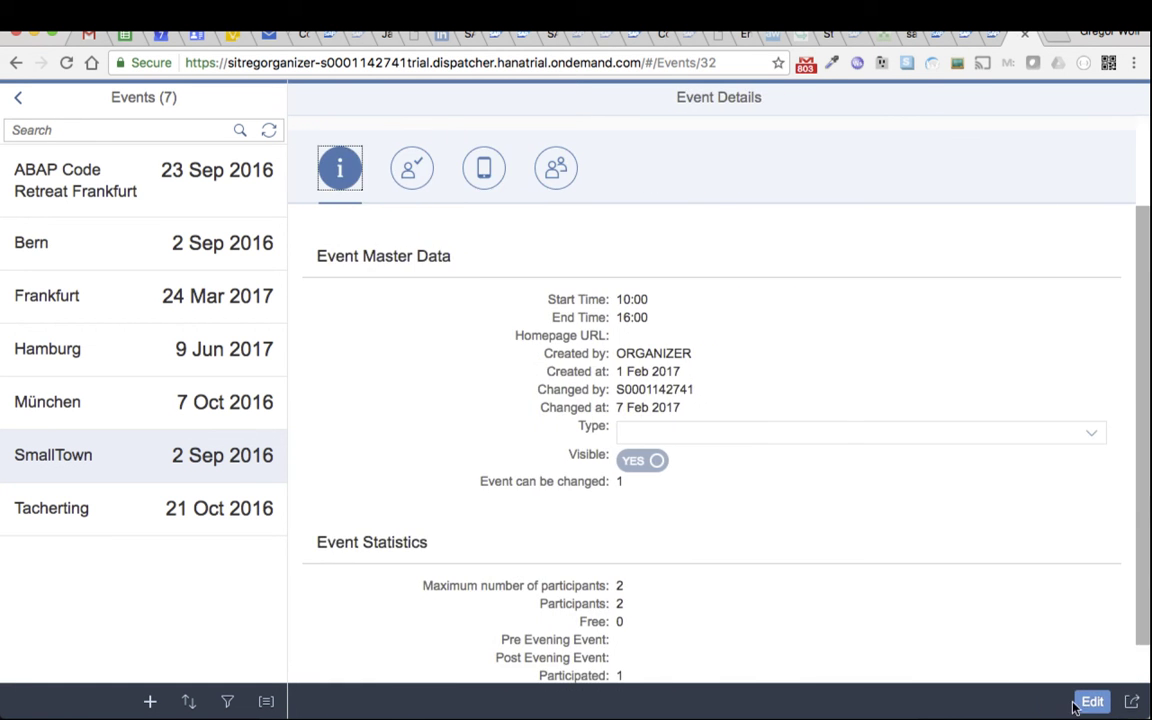
pyautogui.click(993, 38)
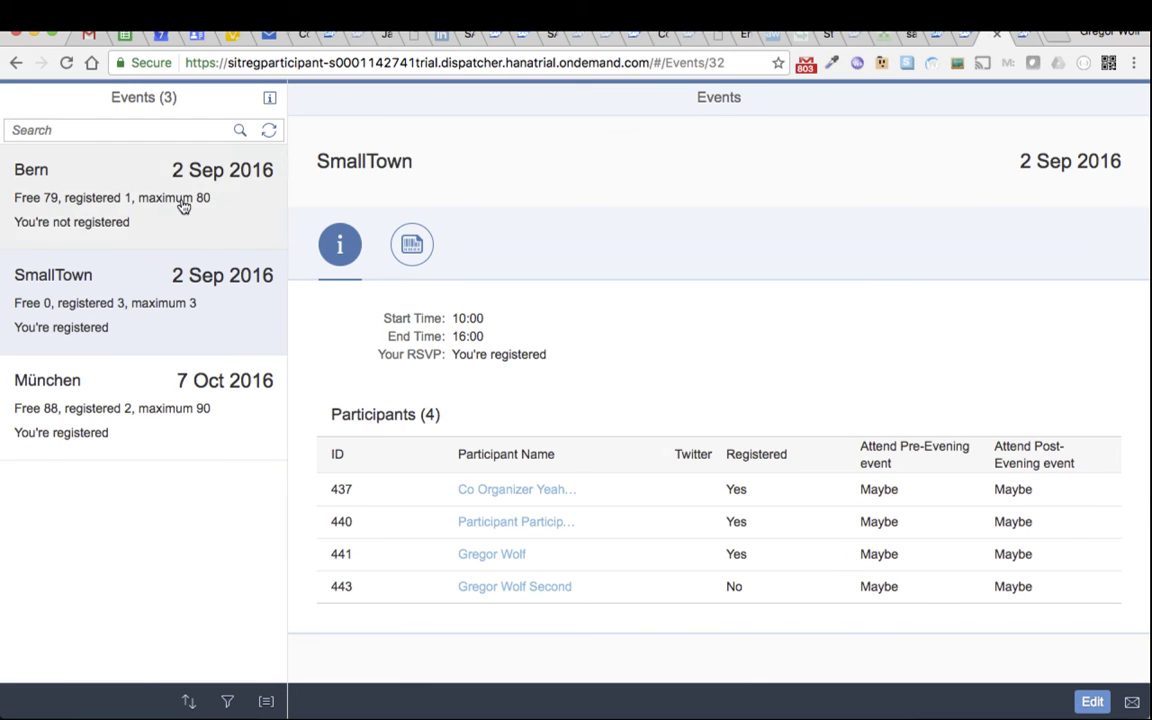
pyautogui.click(267, 132)
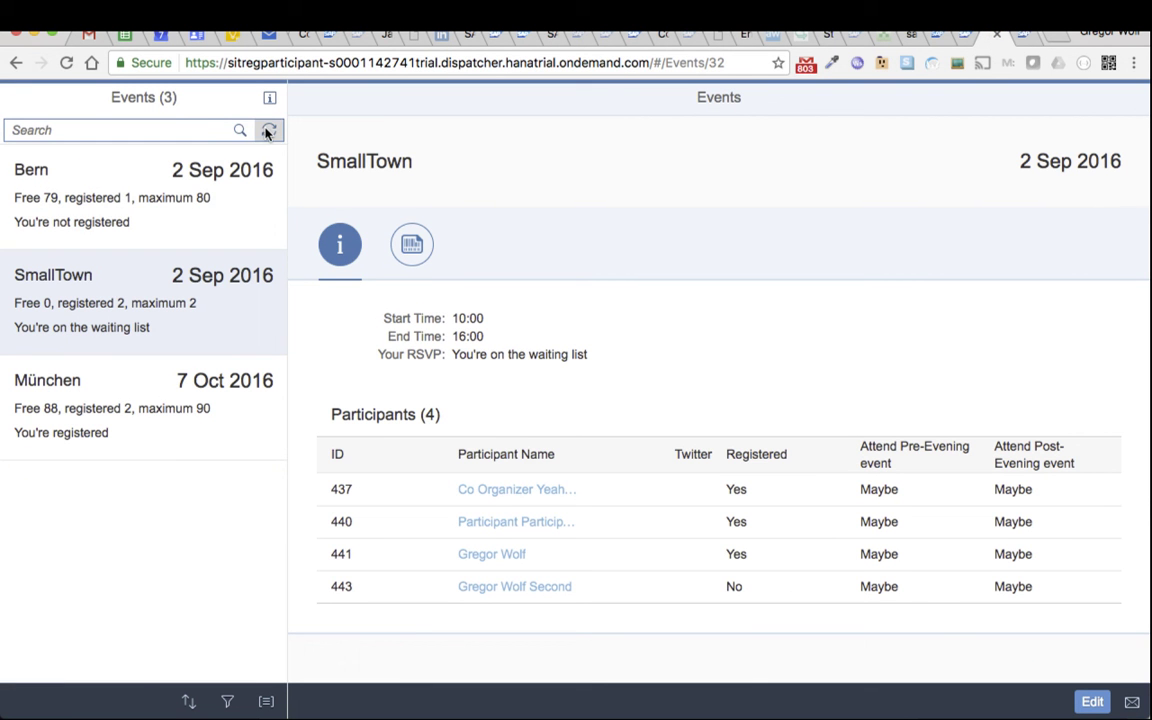